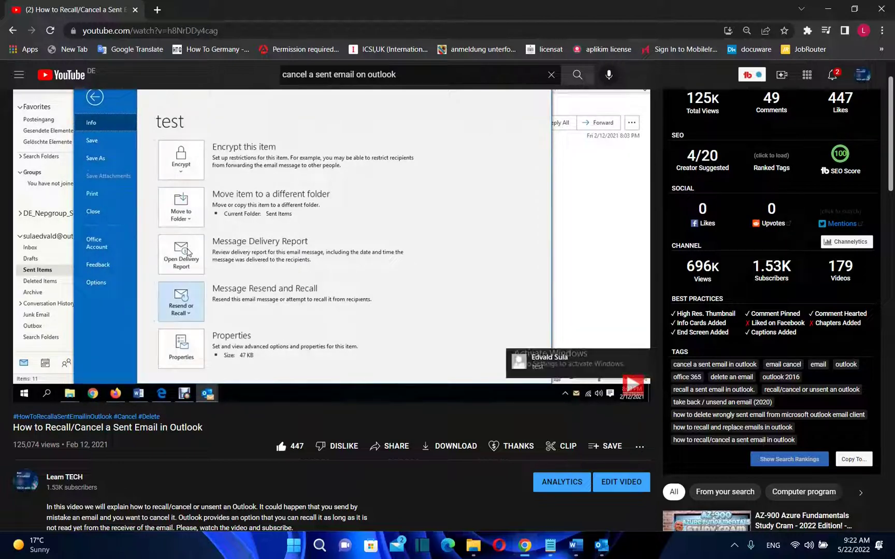
- Dismiss the empty Rules and Alerts dialog, return to mail, and reopen Manage Rules & Alerts from Home
scroll(186, 244, "down", 2)
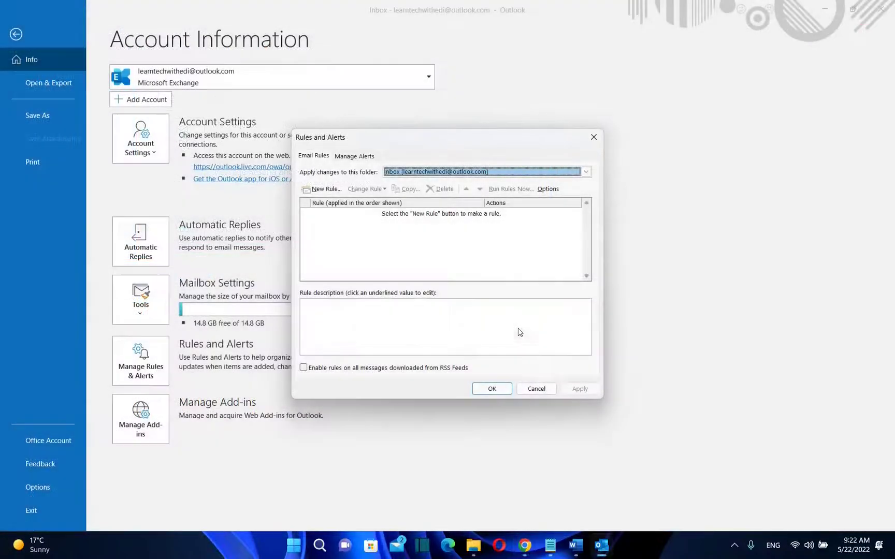
left_click(539, 389)
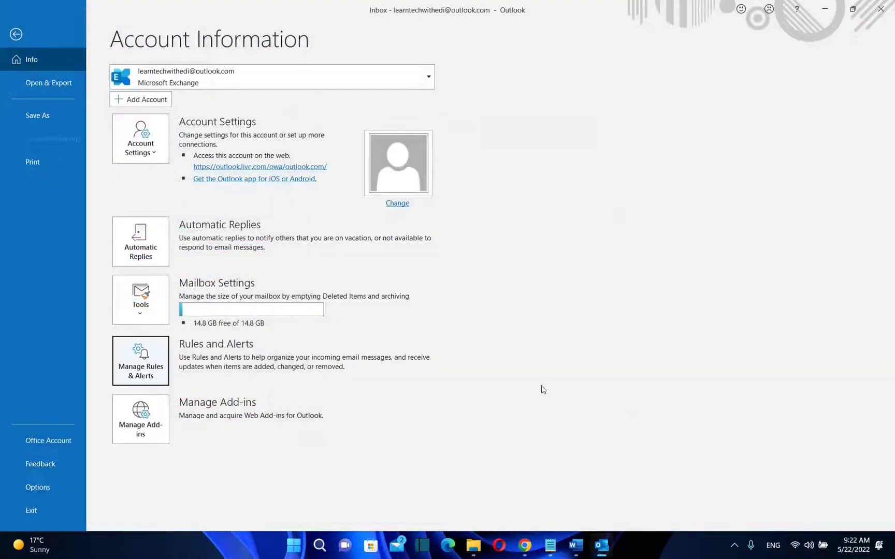
left_click(11, 33)
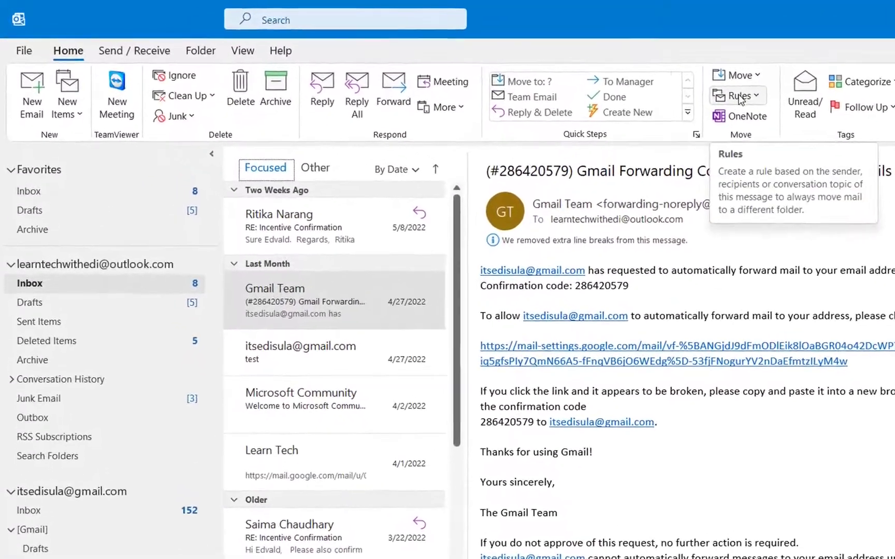
left_click(683, 90)
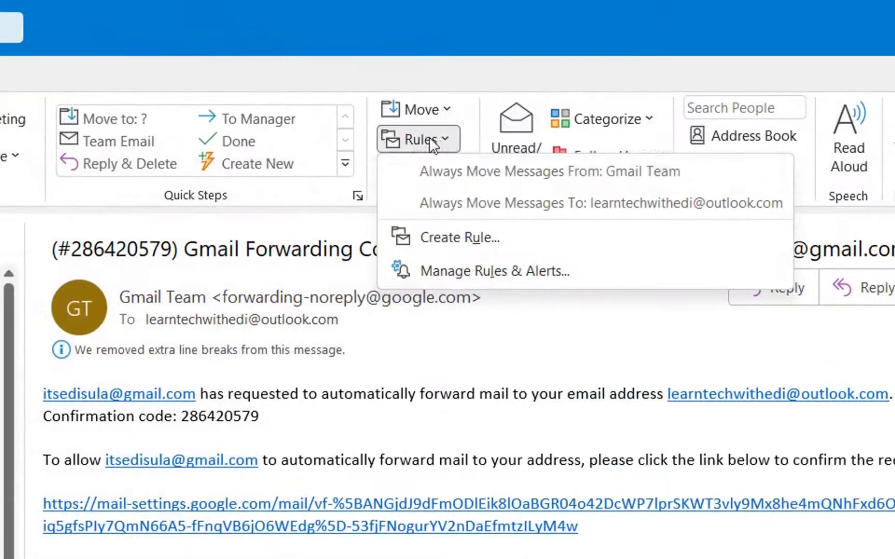
left_click(420, 269)
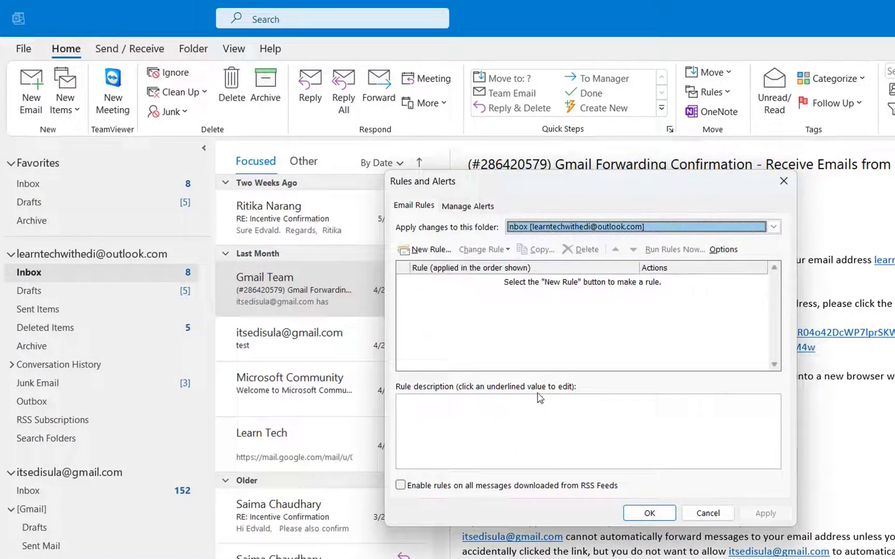
- Close Rules and Alerts and reopen it from the File page's Manage Rules & Alerts tile
left_click(784, 180)
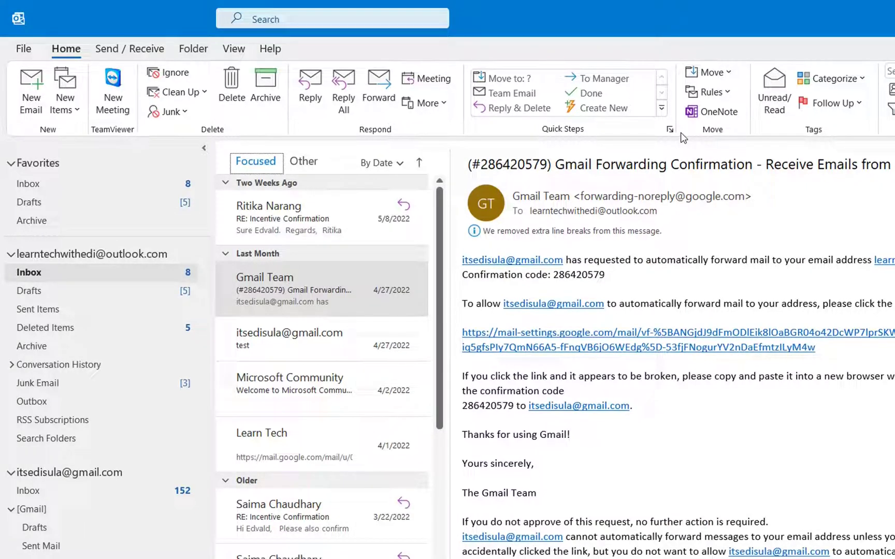
left_click(22, 50)
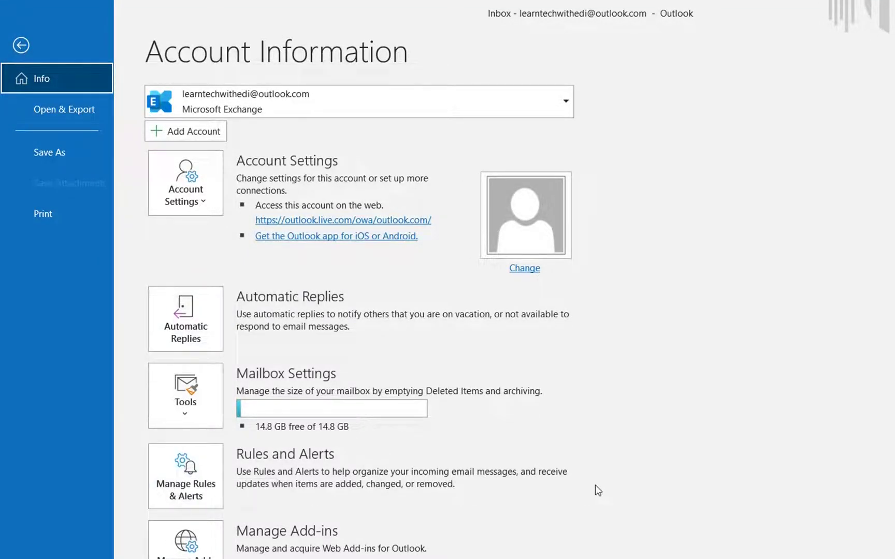
left_click(188, 488)
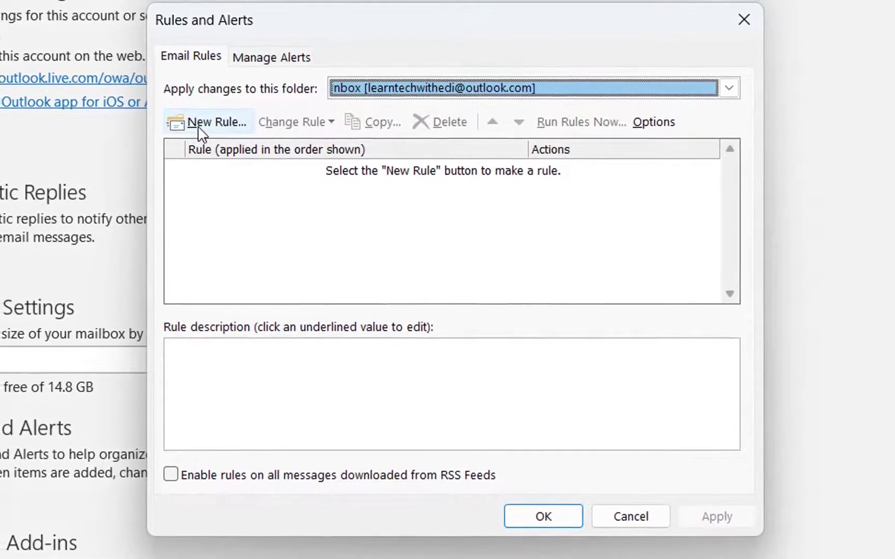
- Create a new blank rule based on 'Apply rule on messages I send' and advance to conditions
left_click(205, 121)
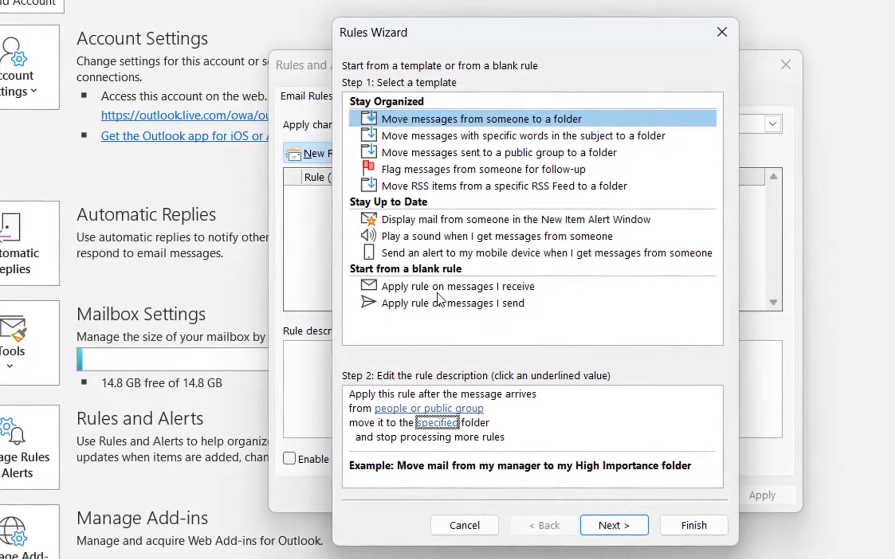
left_click(412, 306)
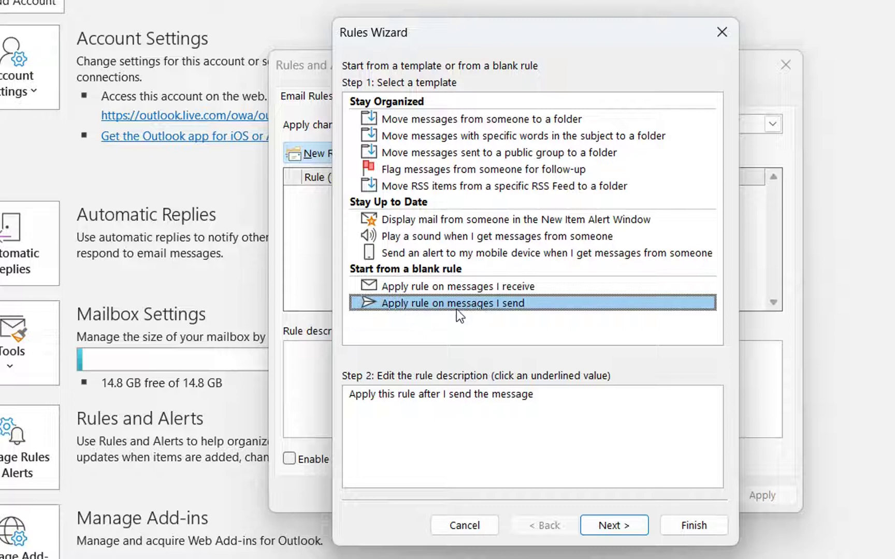
left_click(626, 527)
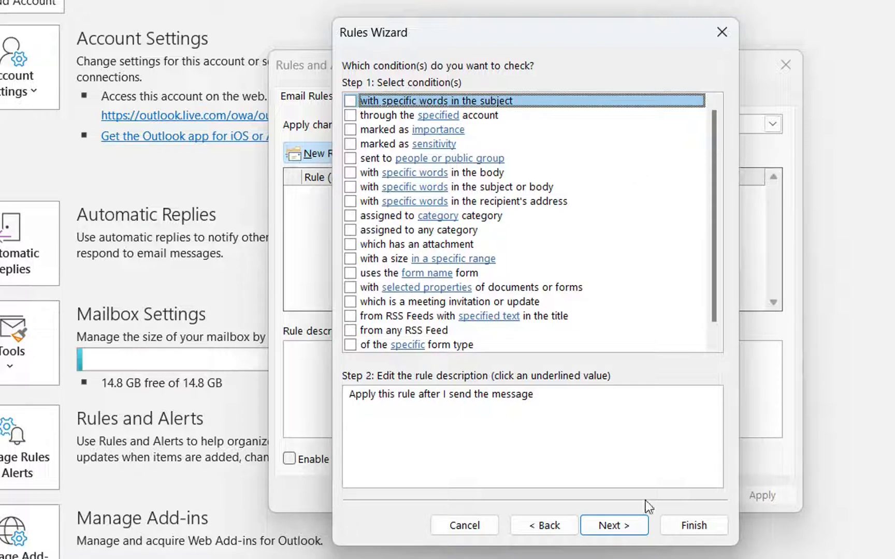
- Apply the rule to all sent messages with no conditions, deferring delivery by 1 minute
left_click(629, 529)
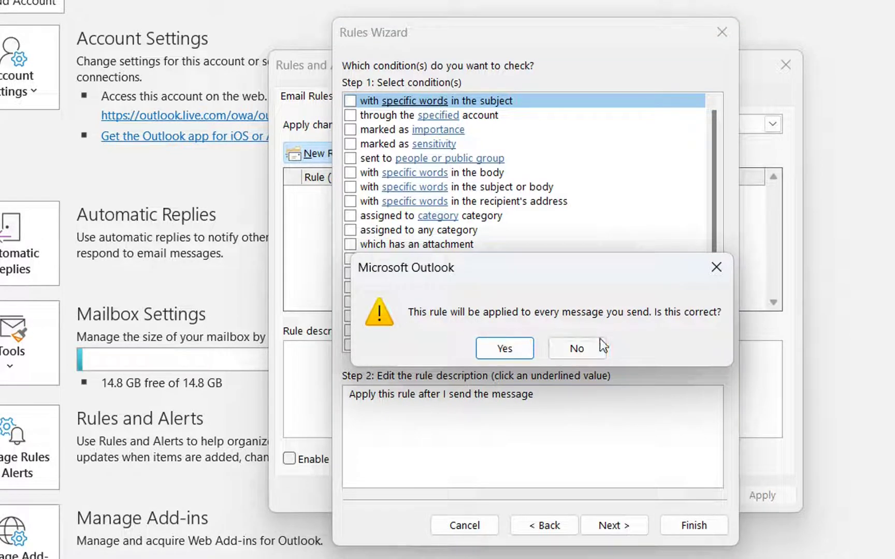
left_click(505, 349)
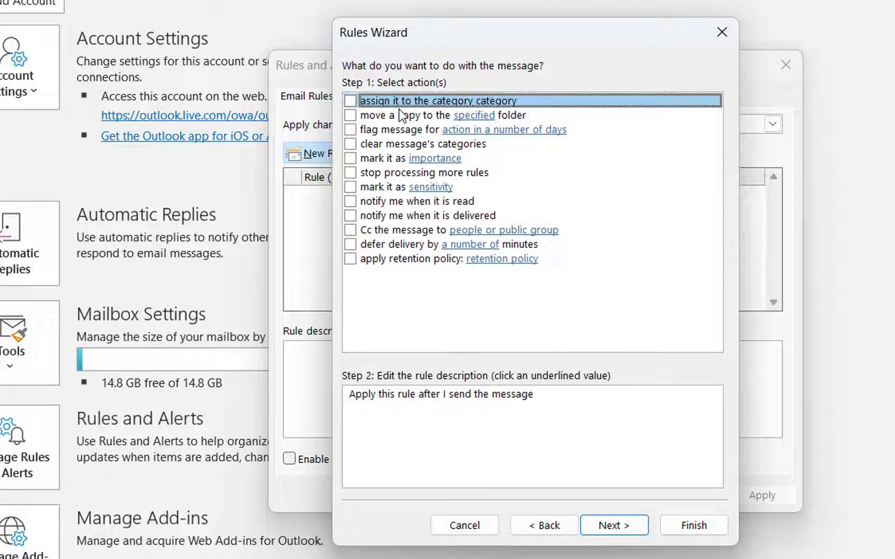
left_click(350, 245)
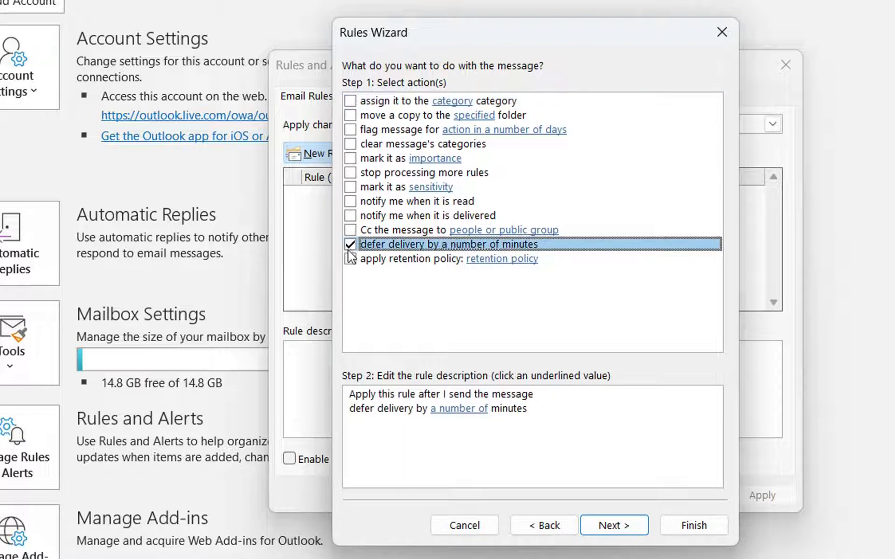
left_click(445, 414)
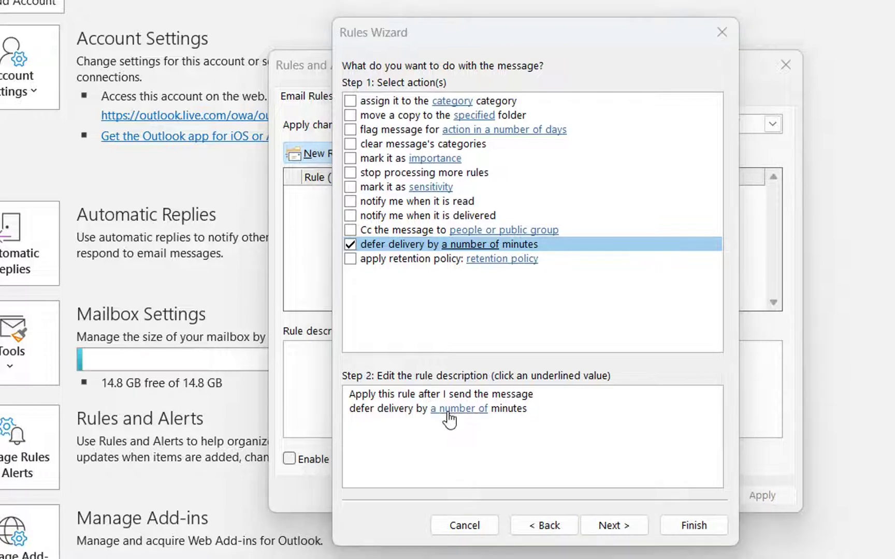
left_click(449, 420)
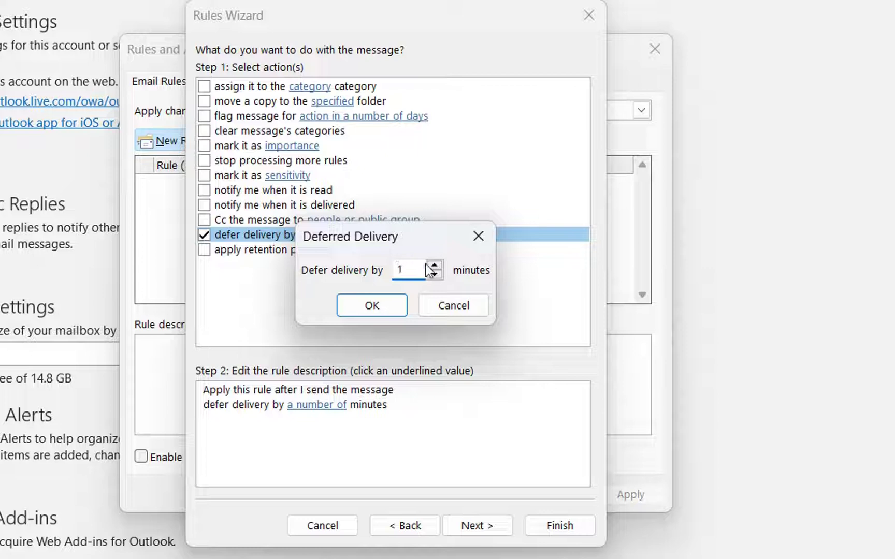
left_click(381, 304)
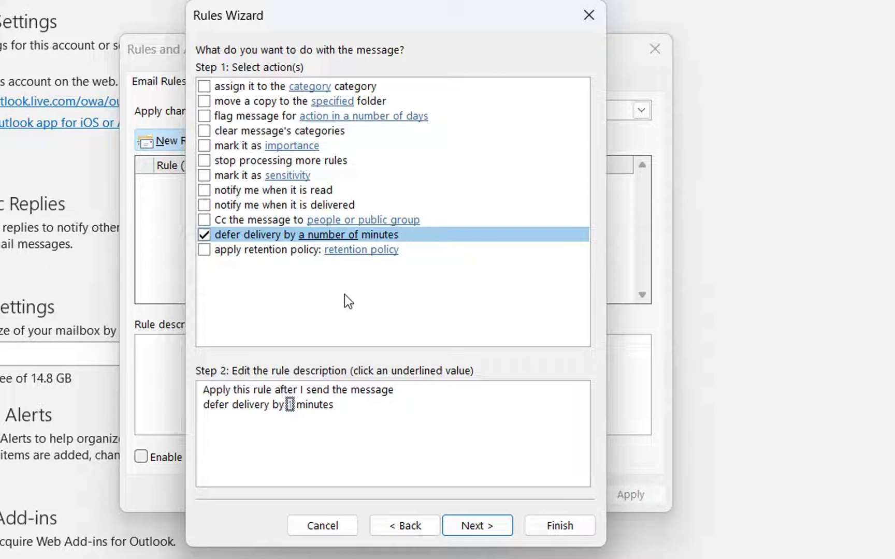
- Skip exceptions and name the rule 'Delay Delivery'
left_click(478, 528)
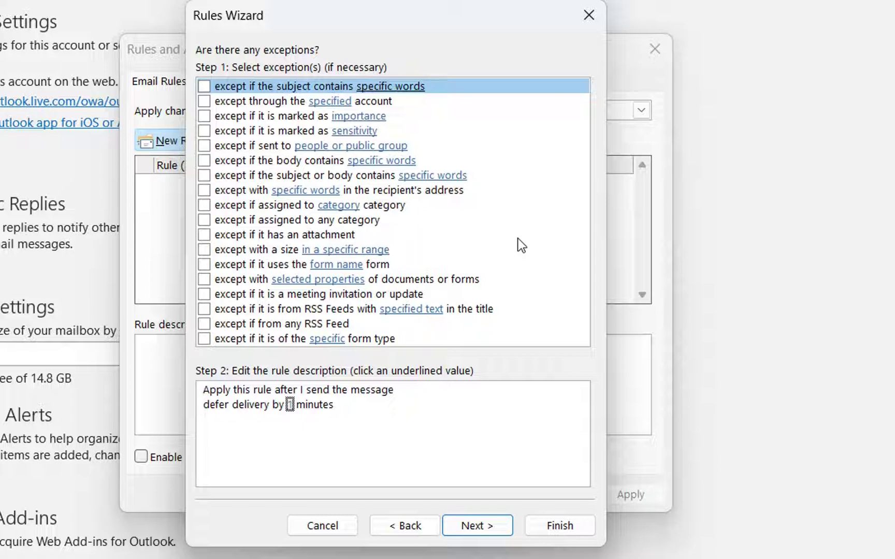
left_click(474, 528)
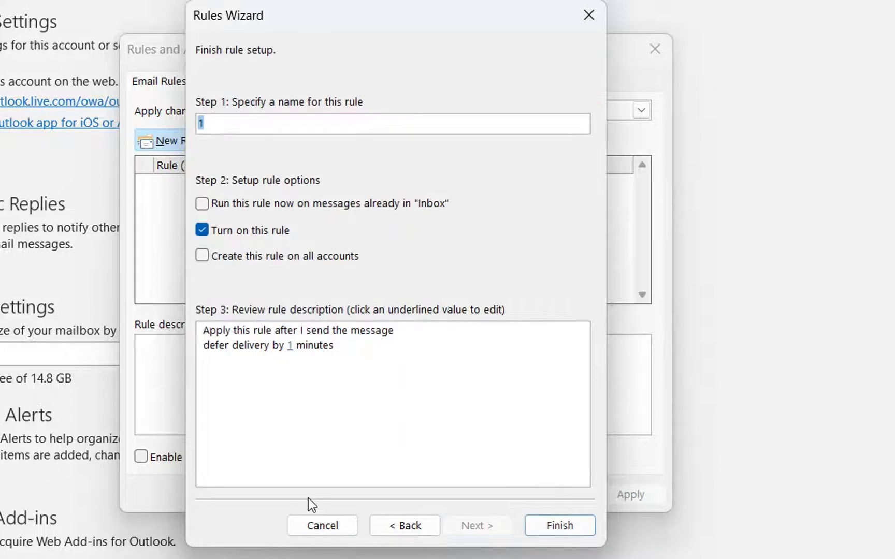
double_click(233, 126)
type("Delay Del")
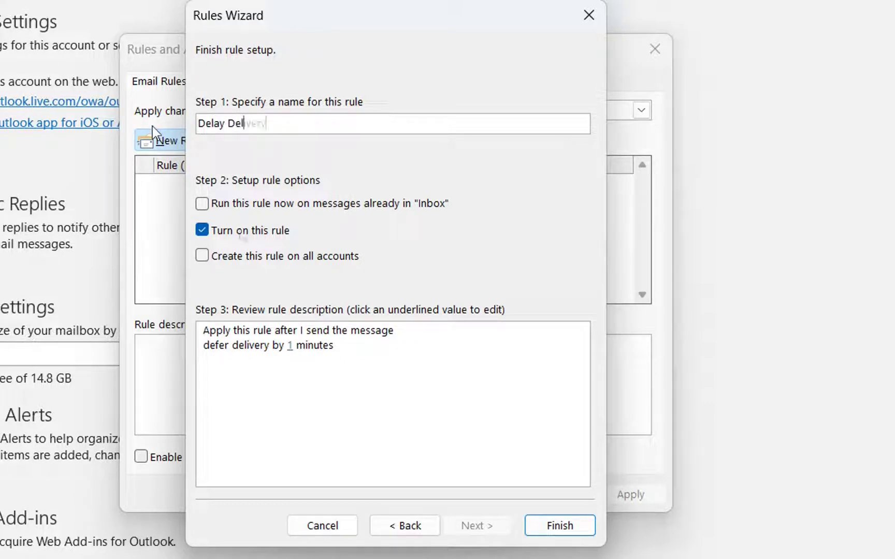
type("ivery")
- Finish the 'Delay Delivery' rule, accept the Outlook-only warning, then apply and save the rules
left_click(582, 538)
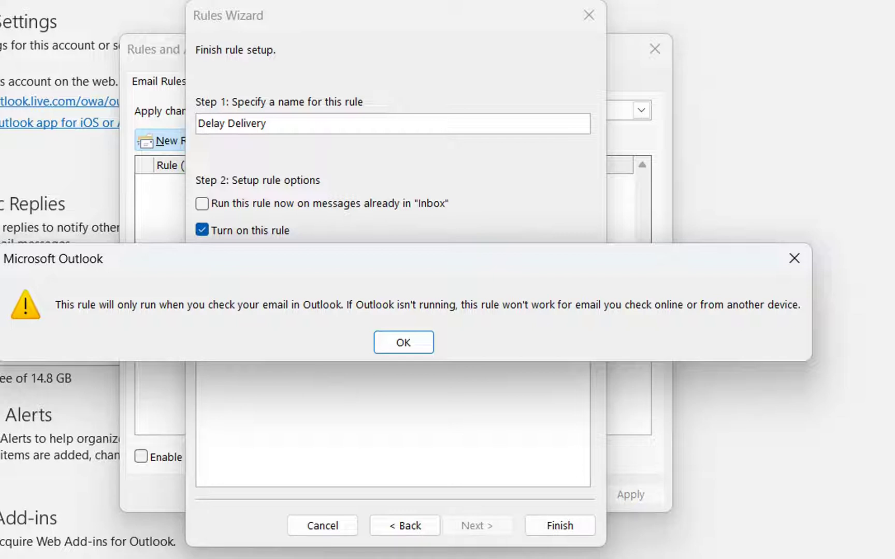
left_click(404, 343)
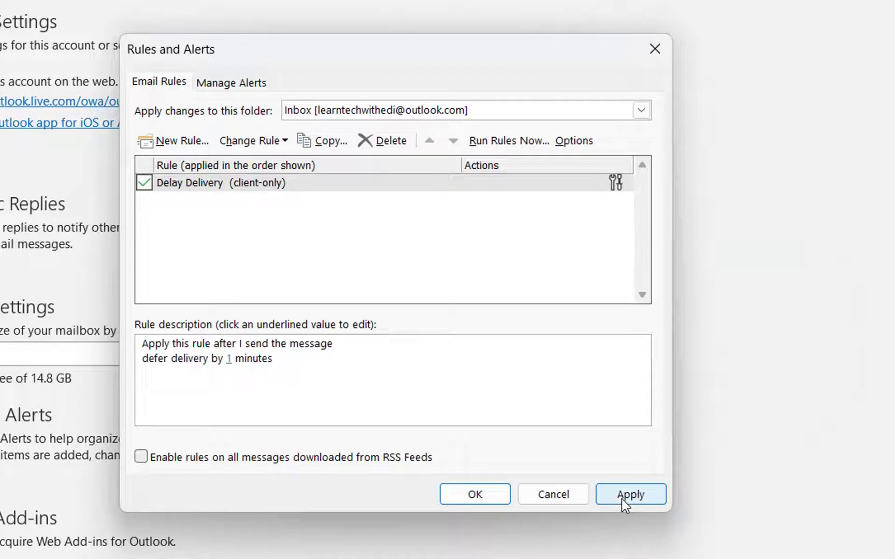
left_click(622, 498)
left_click(489, 497)
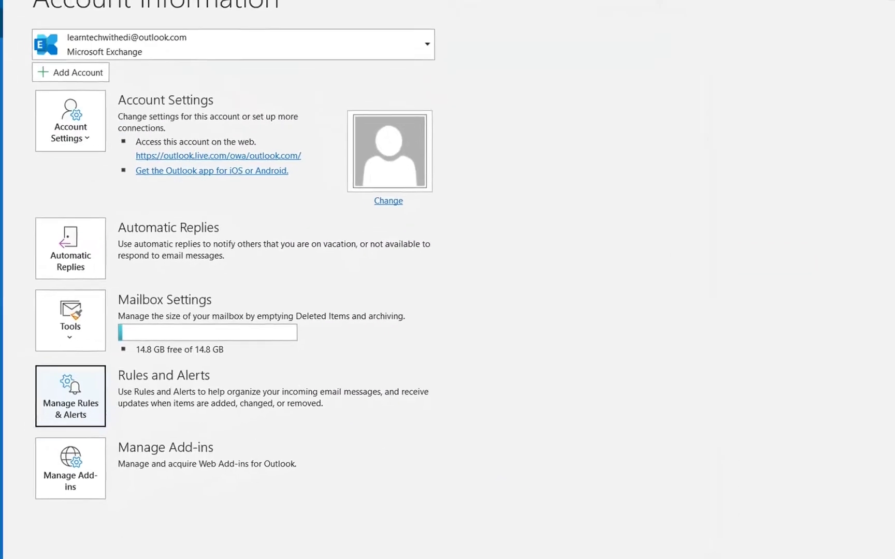
- Send a new email titled 'Test Delay Delivery' to the Gmail account
key("Escape")
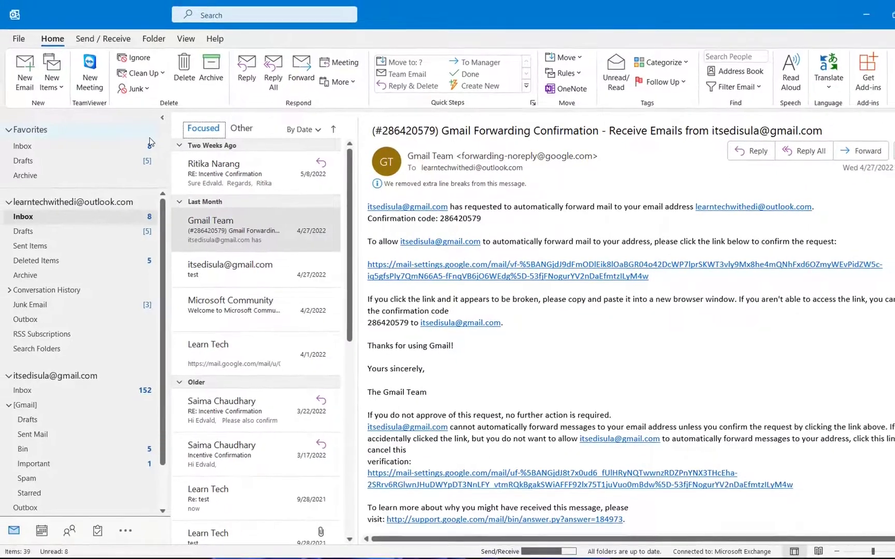
left_click(29, 87)
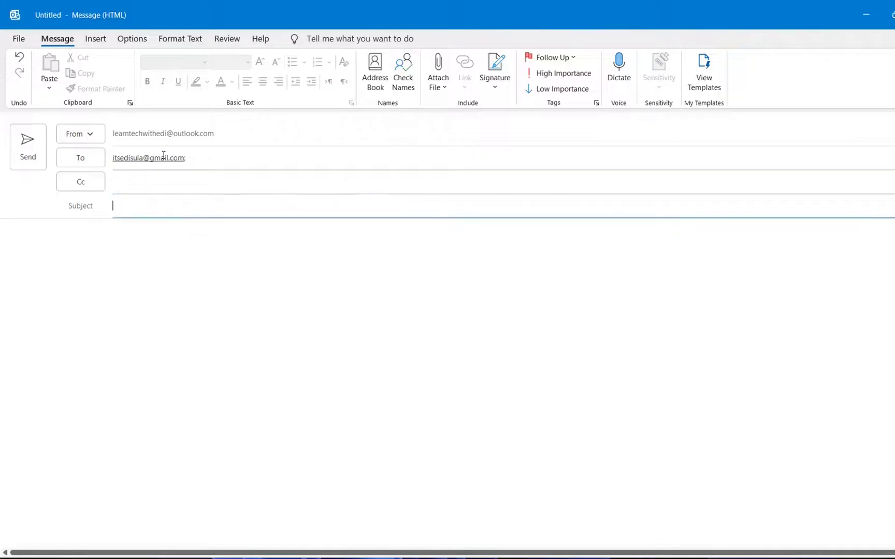
type("Test Delay Delivery")
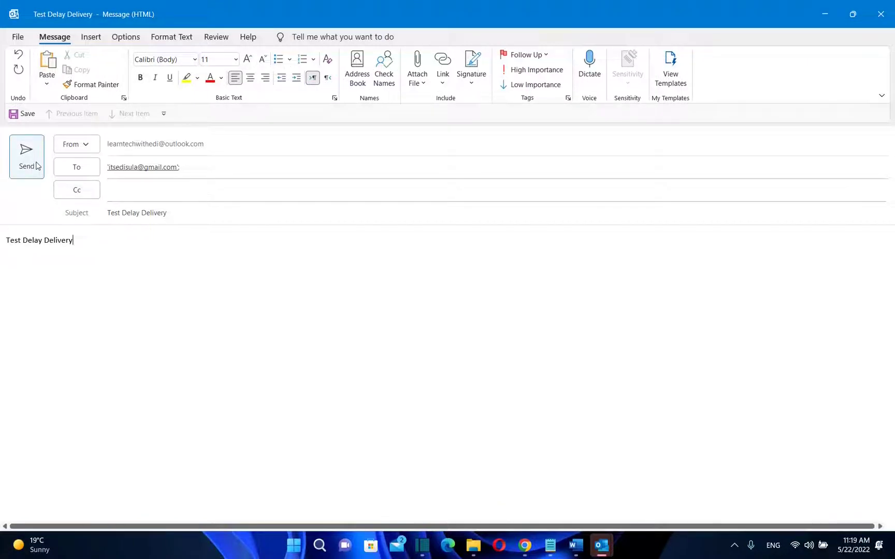
left_click(36, 166)
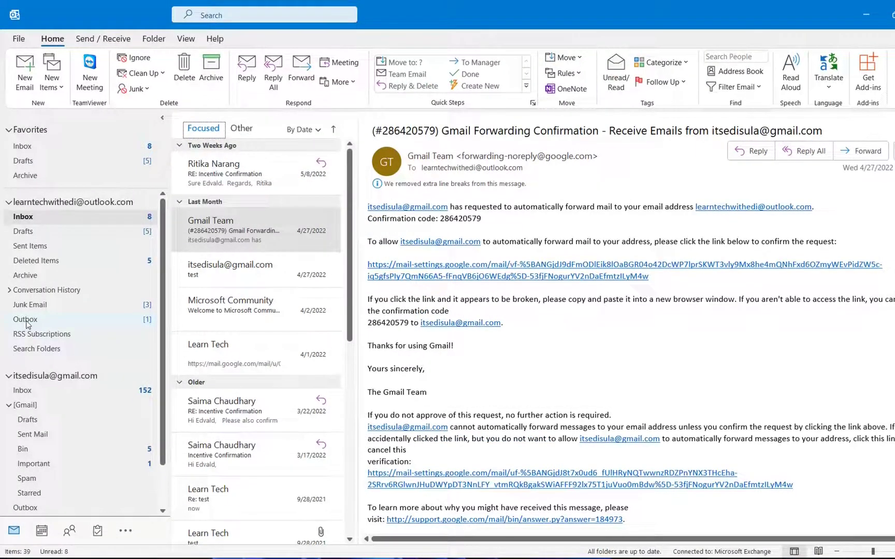
- Check that 'Test Delay Delivery' is queued in the Outbox and absent from the Gmail inbox
left_click(25, 320)
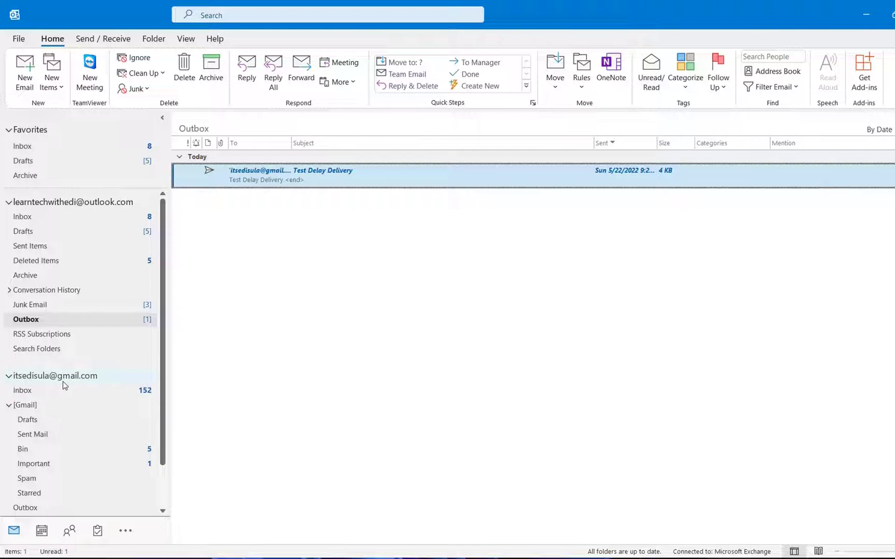
left_click(98, 390)
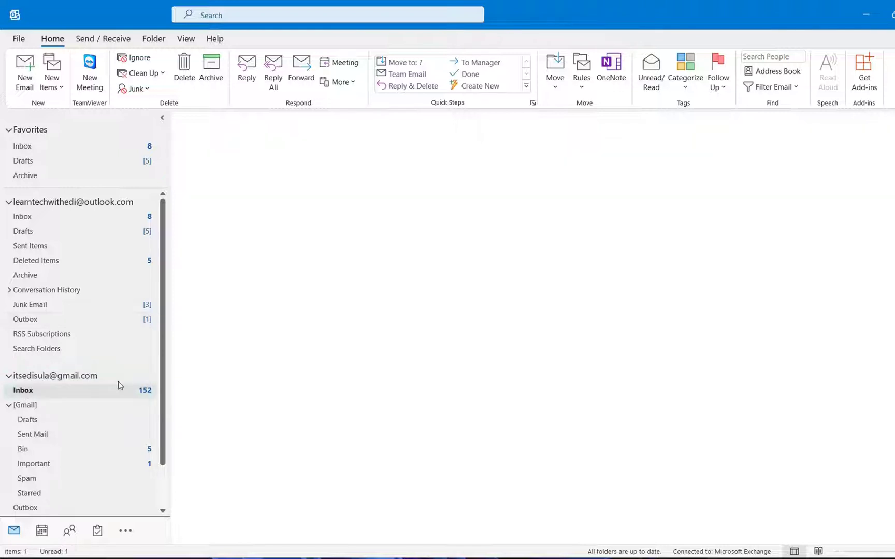
left_click(238, 177)
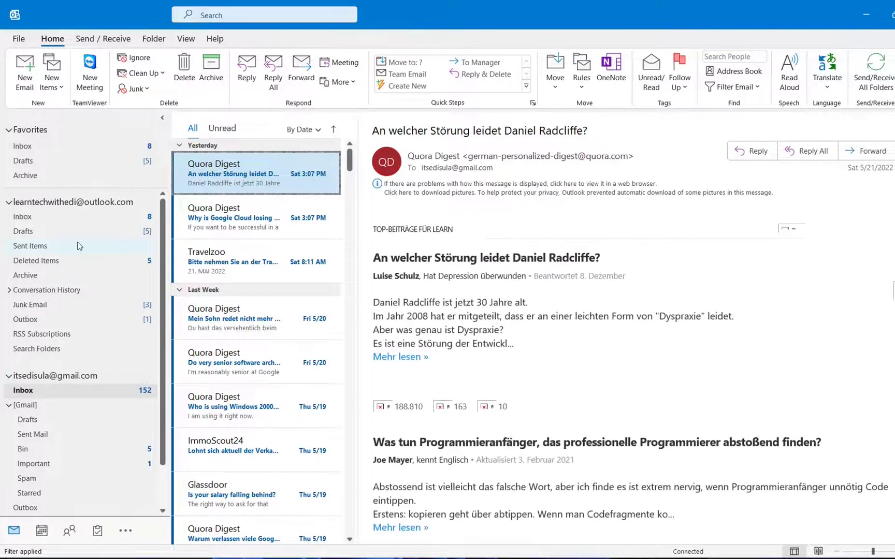
left_click(79, 320)
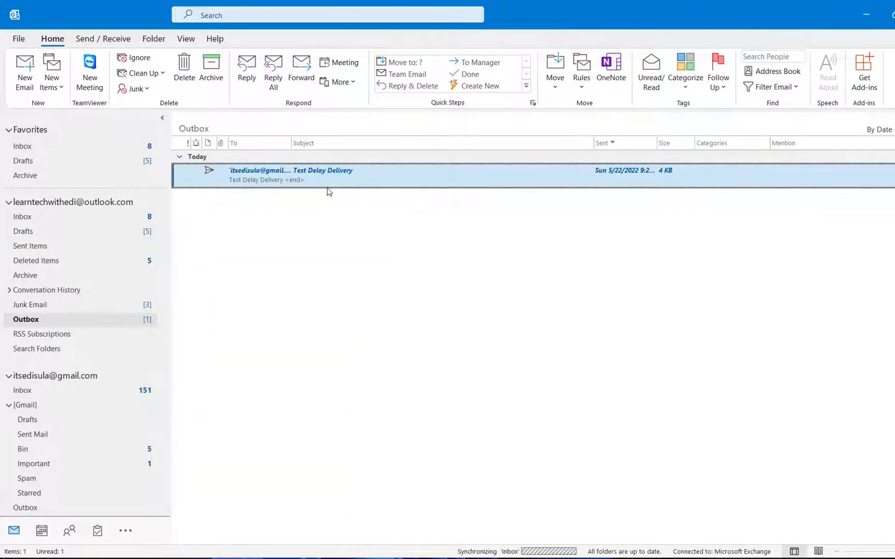
- Open and close the queued 'Test Delay Delivery' message, then view the Outbox again
left_click(294, 178)
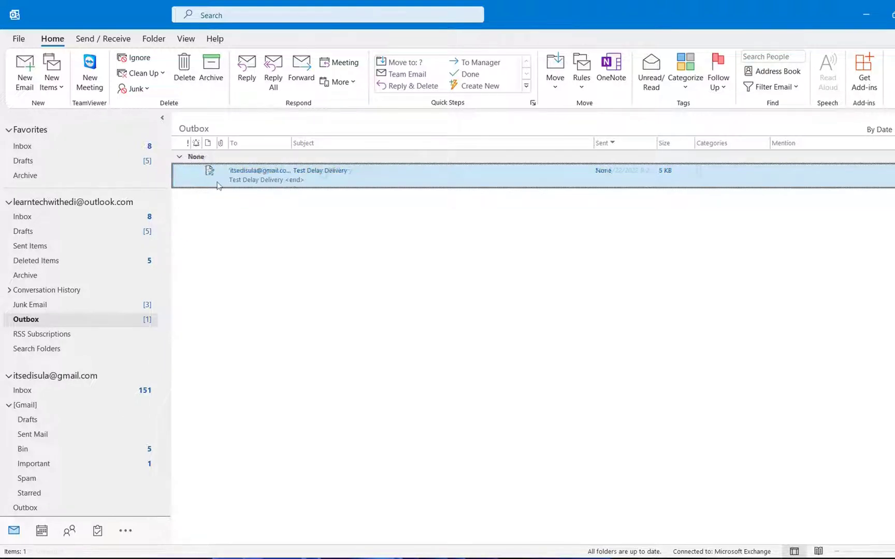
double_click(285, 180)
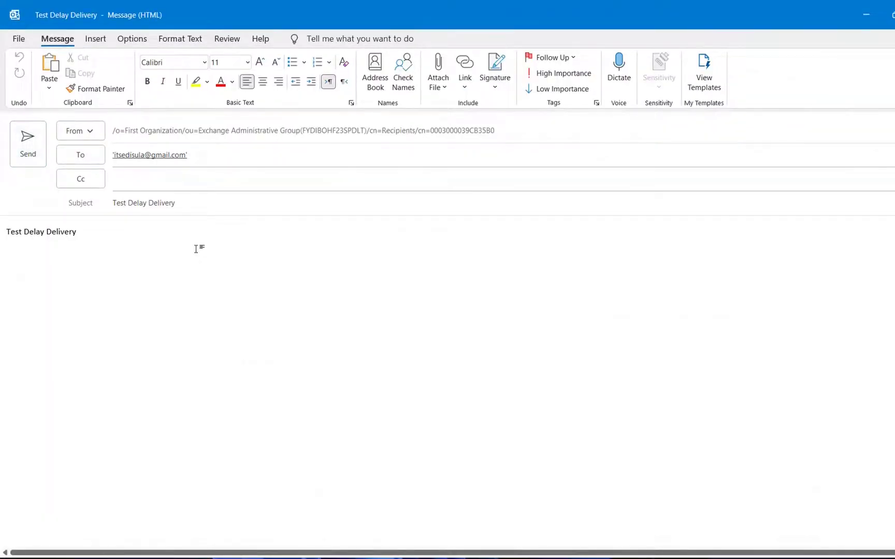
key("Escape")
left_click(62, 320)
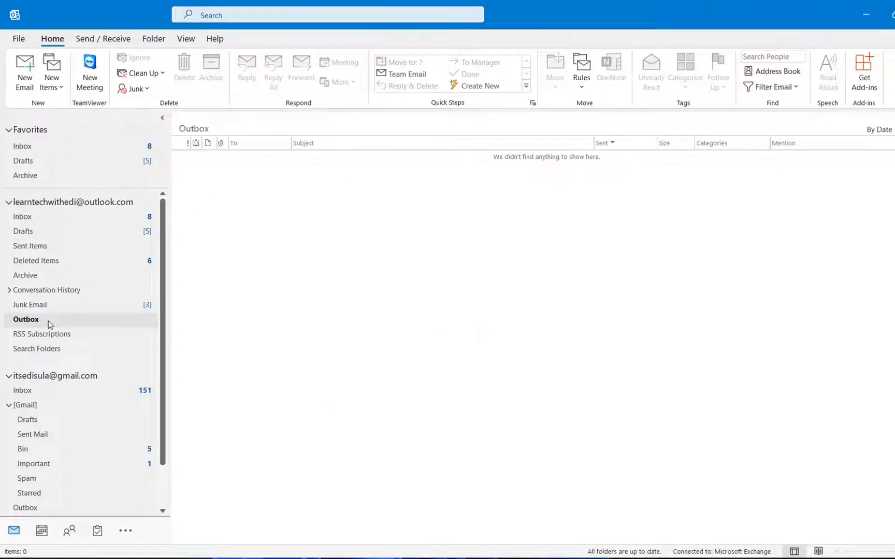
- Open the Gmail account's Inbox to check that 'Test Delay Delivery' has arrived
left_click(47, 393)
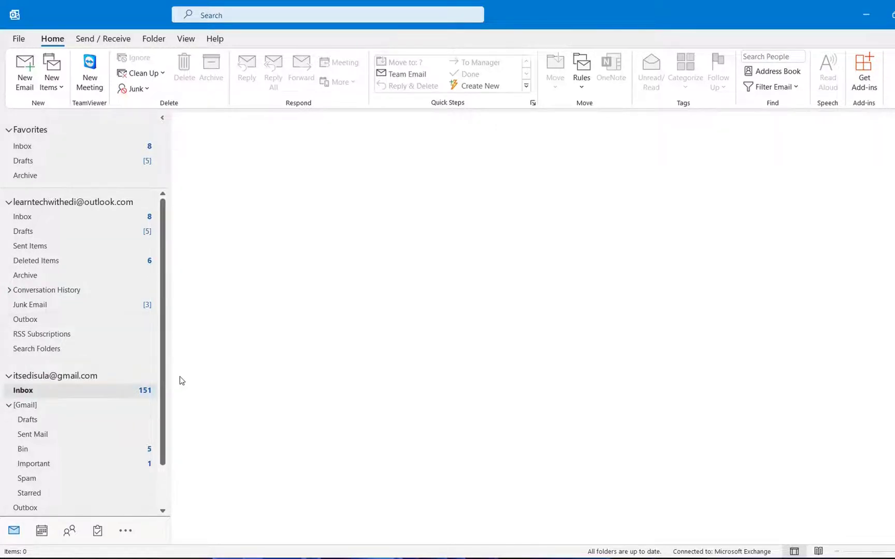